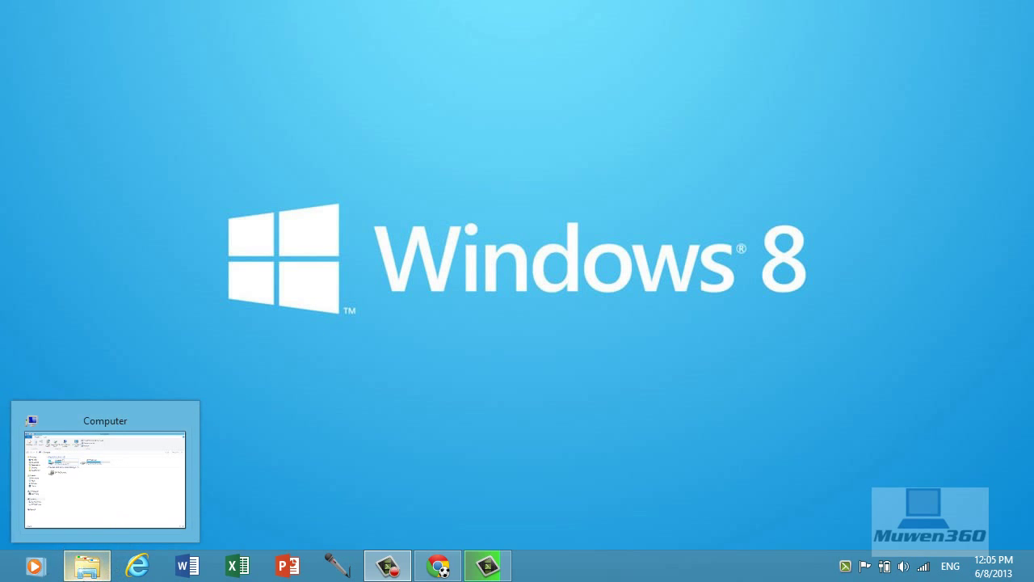
# Open the Computer view in a maximized window and select the Computer (C:) drive.
pyautogui.press('super+e')
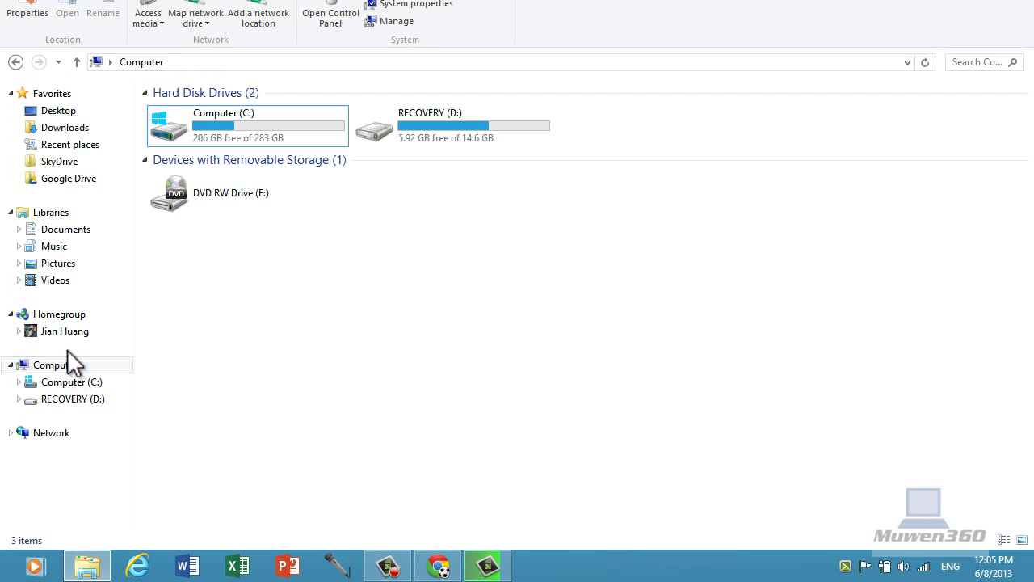
pyautogui.click(206, 136)
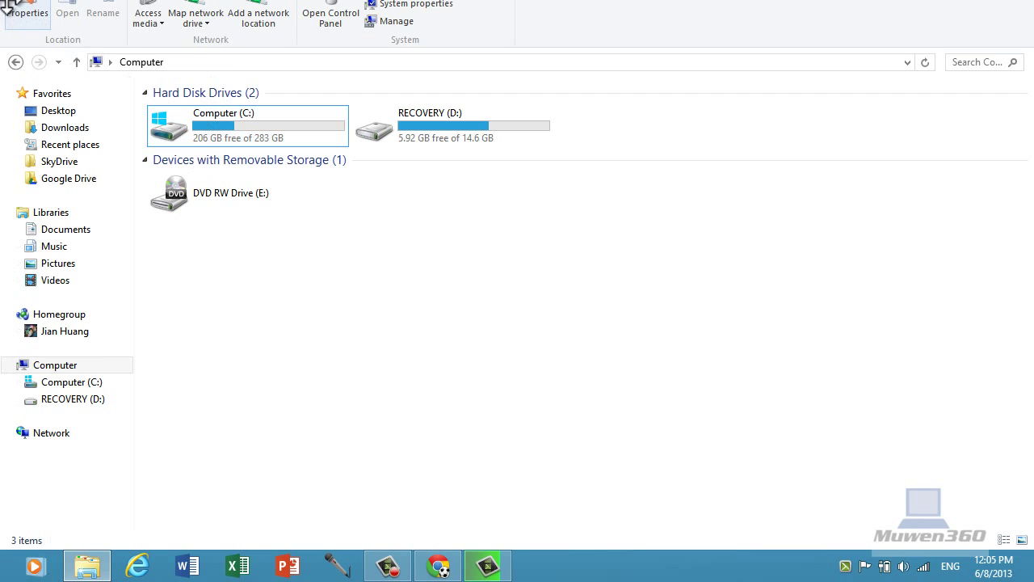
pyautogui.press('super+Up')
pyautogui.click(221, 194)
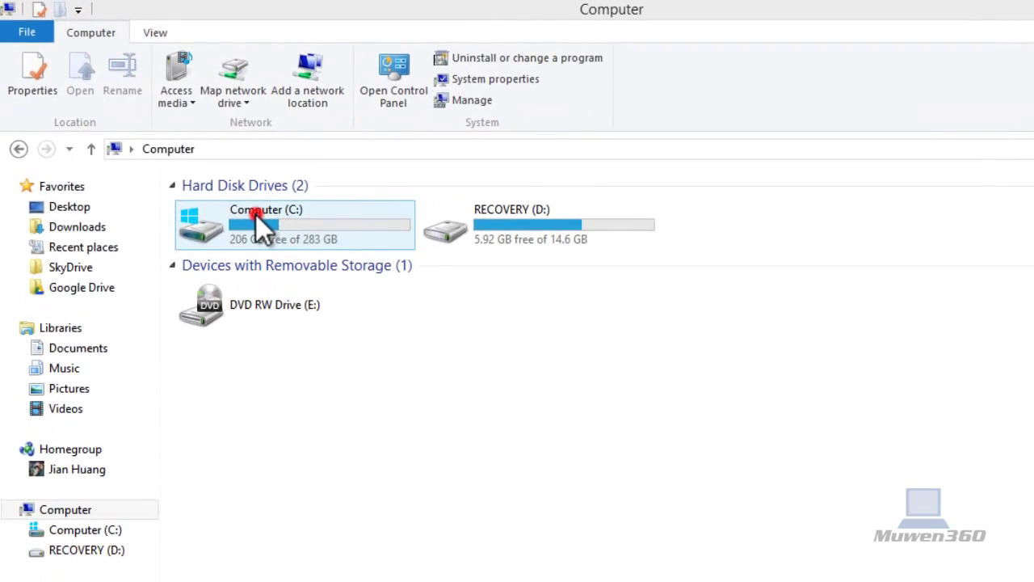
# Go through the RECOVERY (D:) drive and DVD RW Drive (E:) to review the available drives, ending on Computer (C:).
pyautogui.click(651, 291)
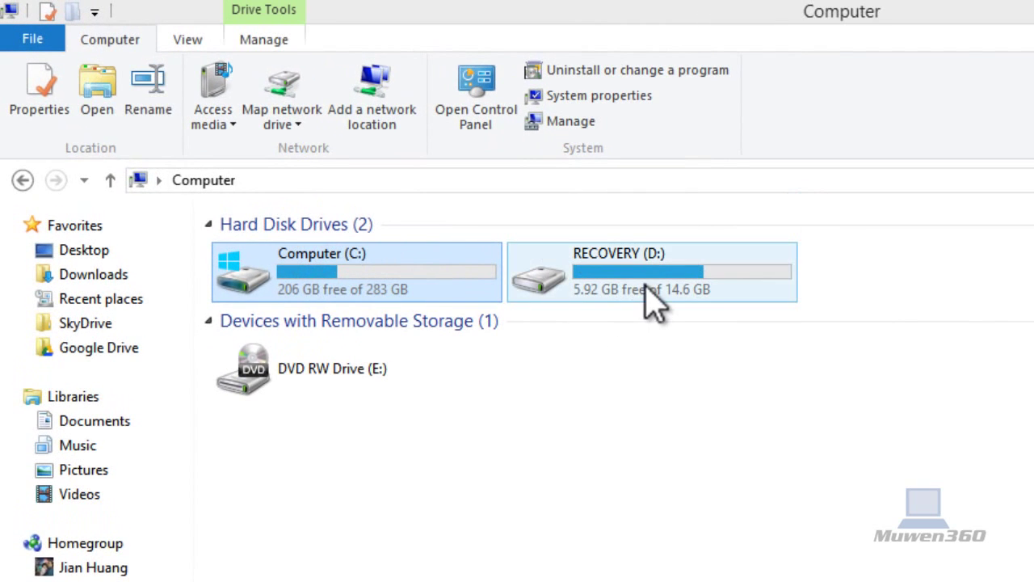
pyautogui.click(420, 297)
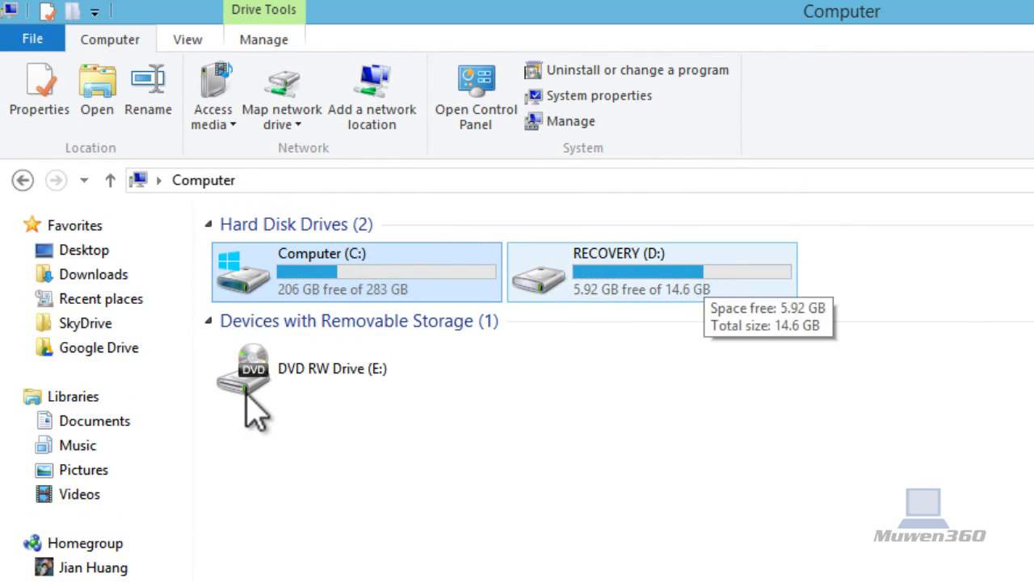
pyautogui.click(305, 388)
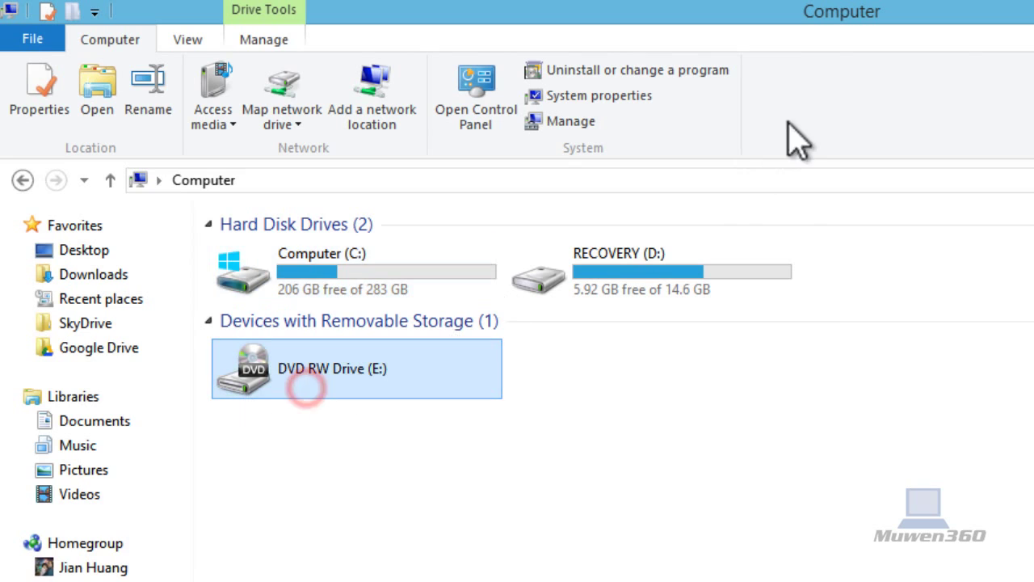
pyautogui.click(366, 245)
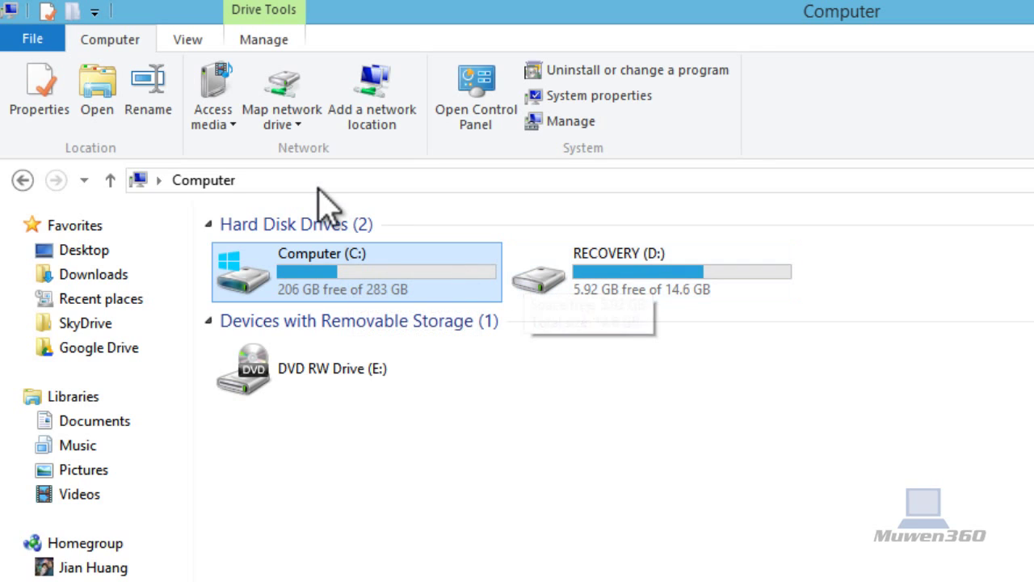
# Start Disk Cleanup for the Computer (C:) drive.
pyautogui.click(351, 274)
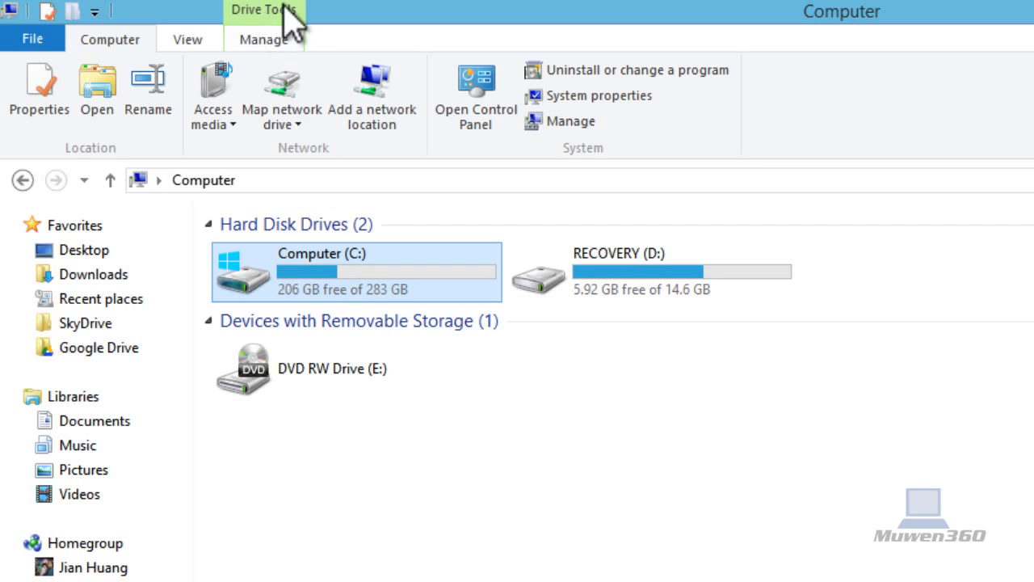
pyautogui.click(267, 32)
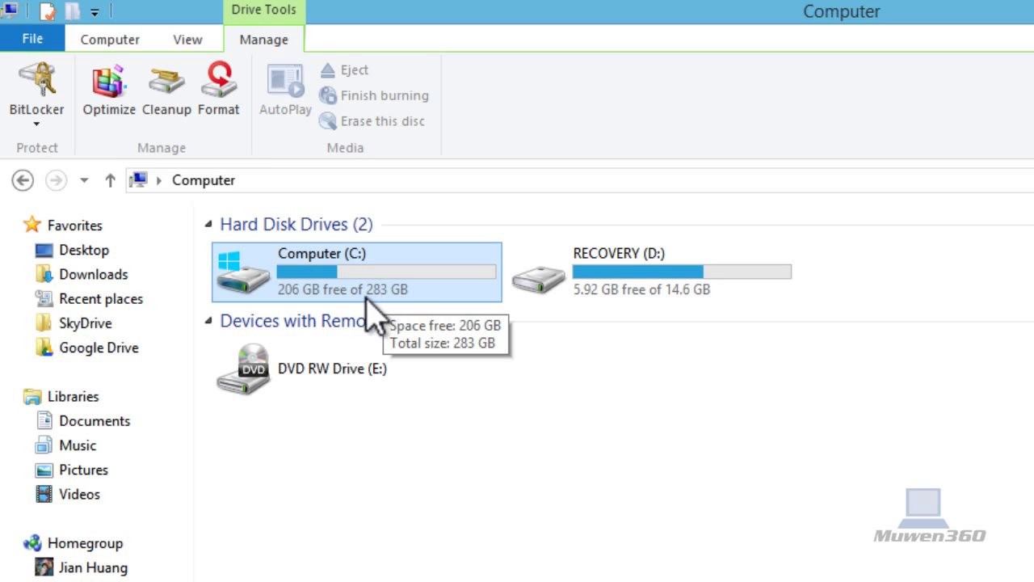
pyautogui.click(175, 112)
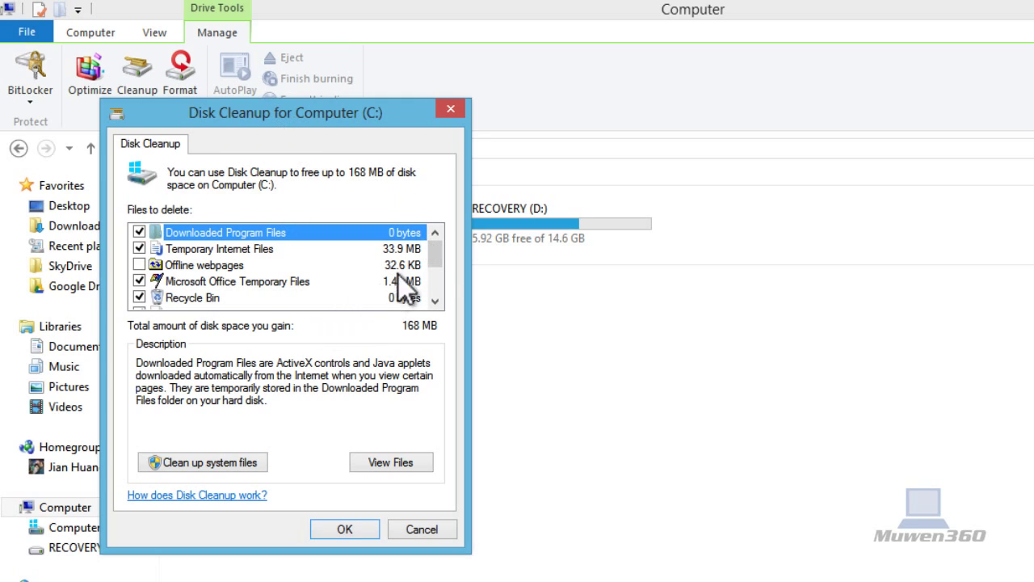
# Review the categories of files to delete and include Offline webpages in the cleanup.
pyautogui.moveTo(436, 253); pyautogui.dragTo(435, 240)
pyautogui.moveTo(438, 247)
pyautogui.mouseDown()
pyautogui.moveTo(433, 280)
pyautogui.moveTo(441, 246)
pyautogui.mouseUp()
pyautogui.moveTo(435, 252)
pyautogui.mouseDown()
pyautogui.moveTo(426, 257)
pyautogui.moveTo(425, 246)
pyautogui.mouseUp()
pyautogui.click(432, 264)
pyautogui.moveTo(438, 248)
pyautogui.mouseDown()
pyautogui.moveTo(441, 283)
pyautogui.moveTo(441, 239)
pyautogui.mouseUp()
pyautogui.click(141, 266)
pyautogui.moveTo(433, 248); pyautogui.dragTo(353, 529)
pyautogui.click(141, 283)
# Run the cleanup and permanently delete the selected files from the Computer (C:) drive.
pyautogui.click(359, 532)
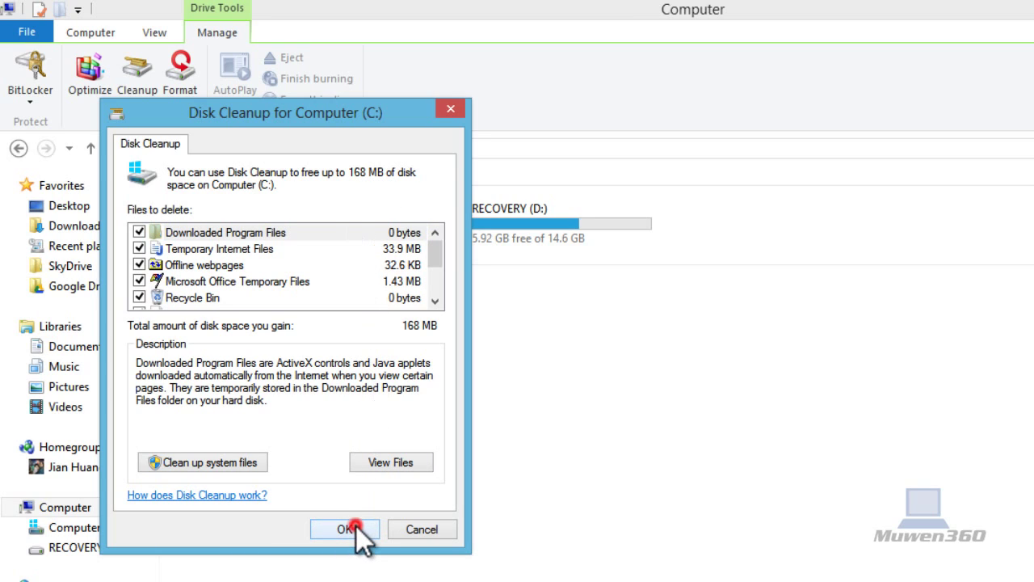
pyautogui.click(355, 527)
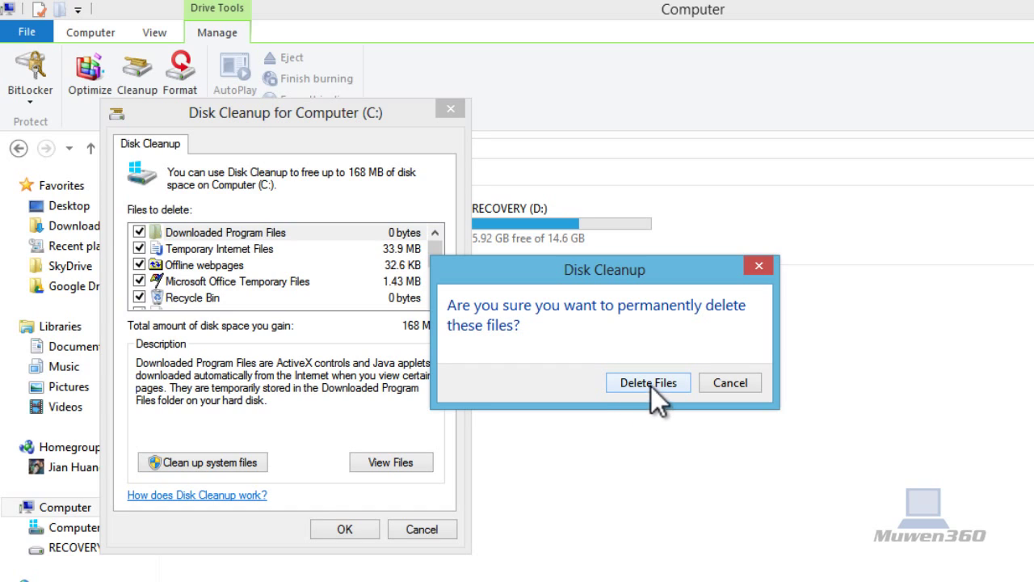
pyautogui.click(659, 383)
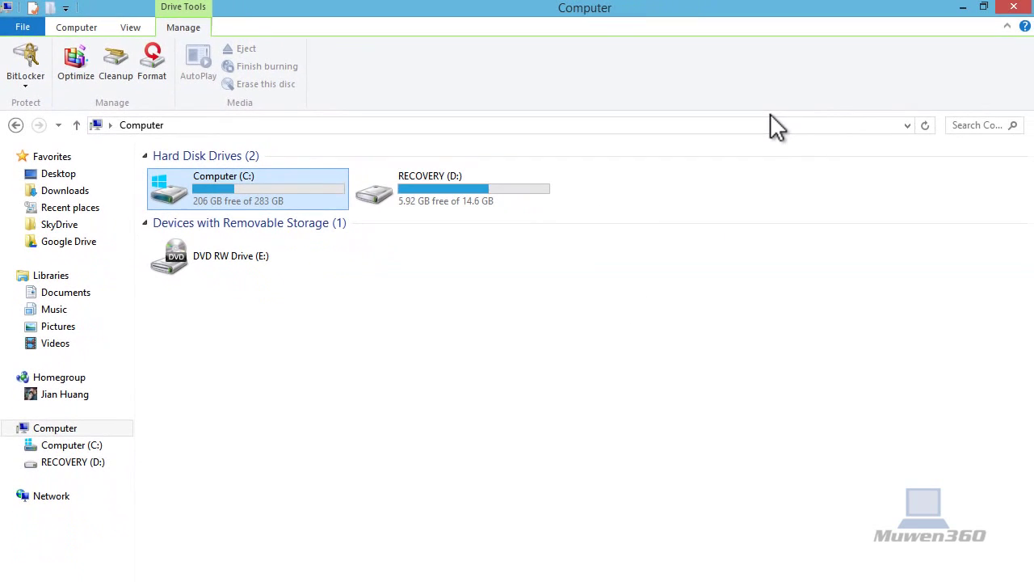
# Close the Computer window and finish the Production Results dialog in Camtasia Studio.
pyautogui.click(1011, 10)
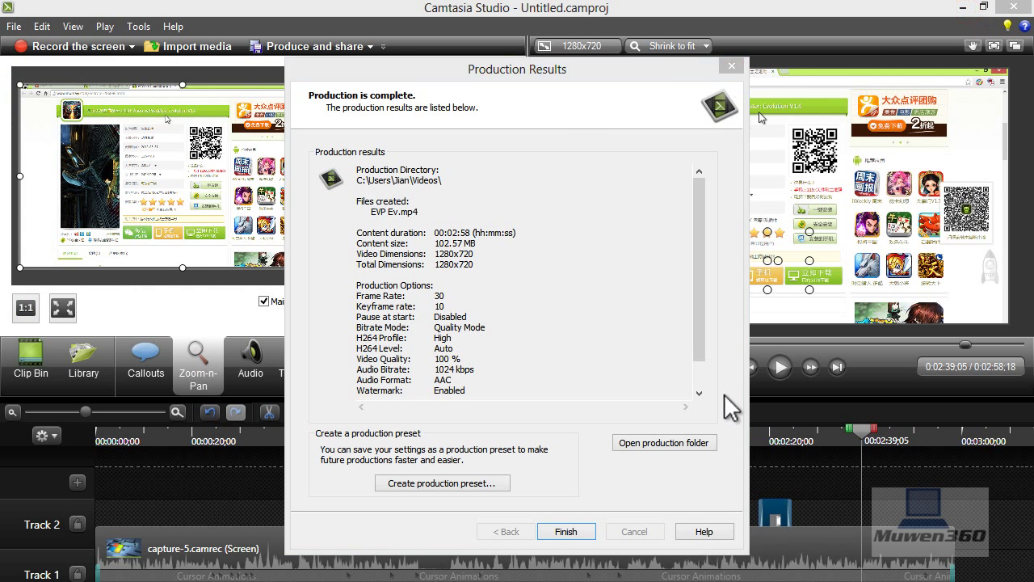
pyautogui.click(588, 535)
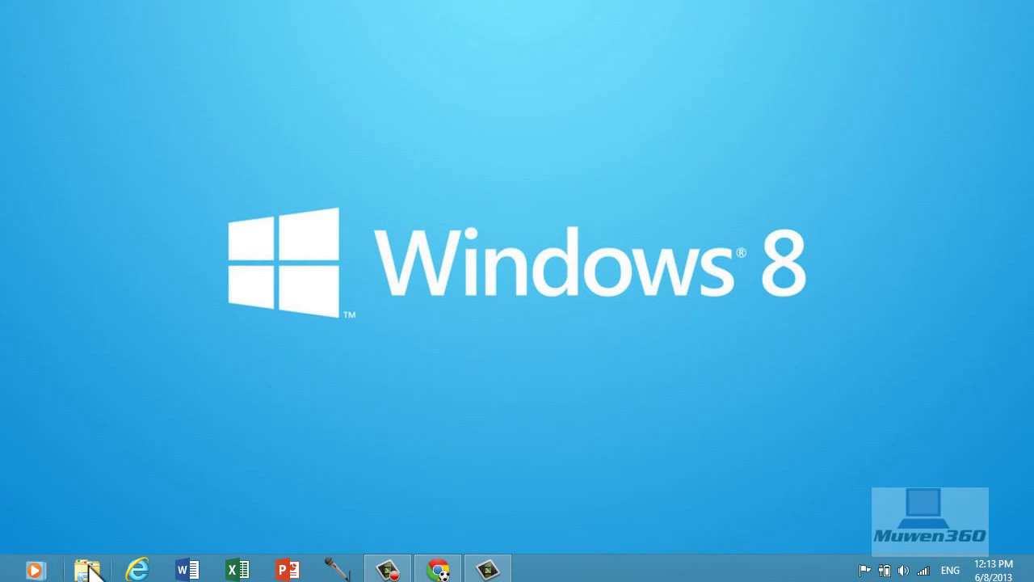
# Reopen the Computer view in File Explorer and select the Computer (C:) drive.
pyautogui.click(86, 569)
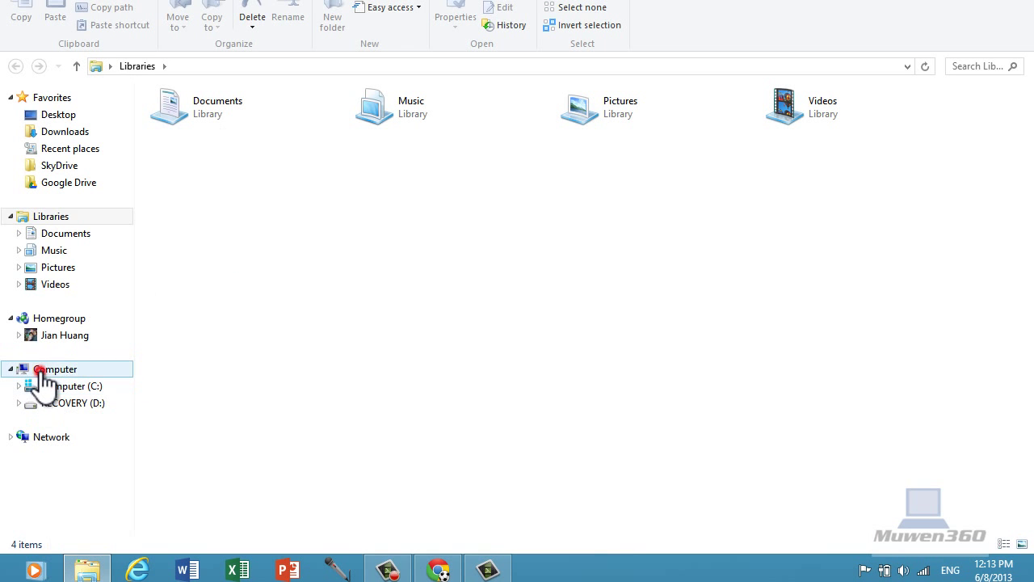
pyautogui.click(41, 370)
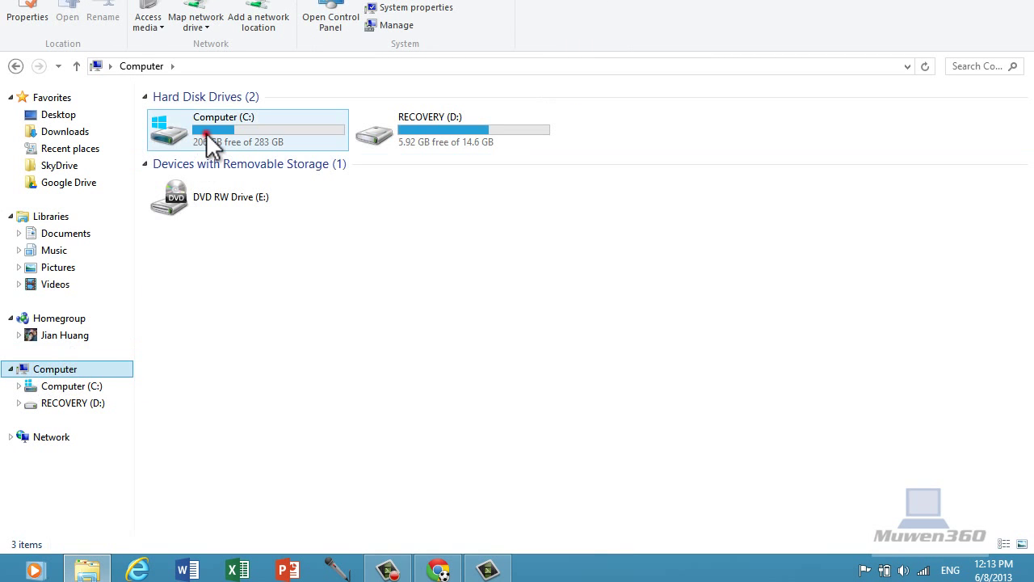
pyautogui.click(208, 136)
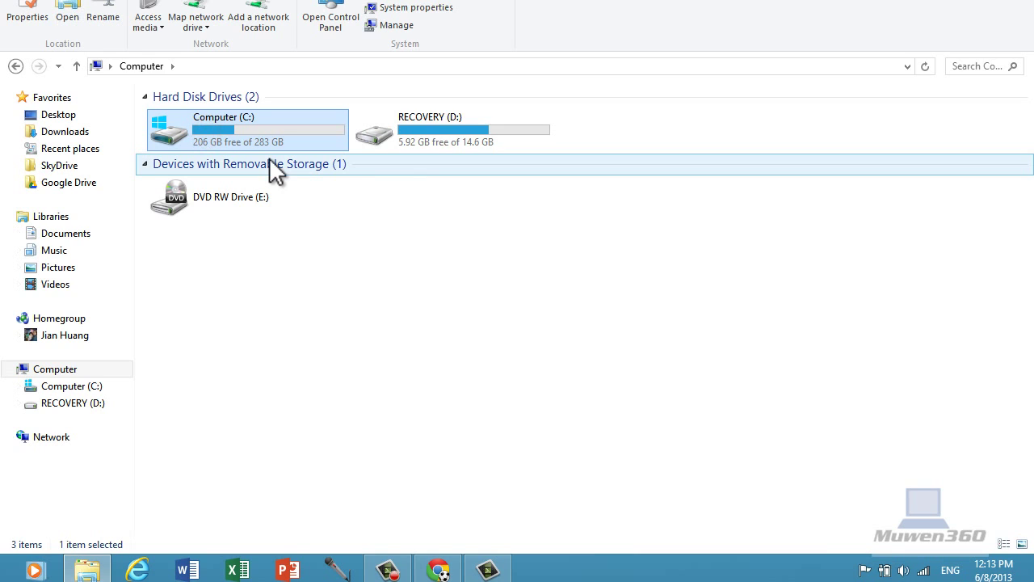
pyautogui.click(18, 11)
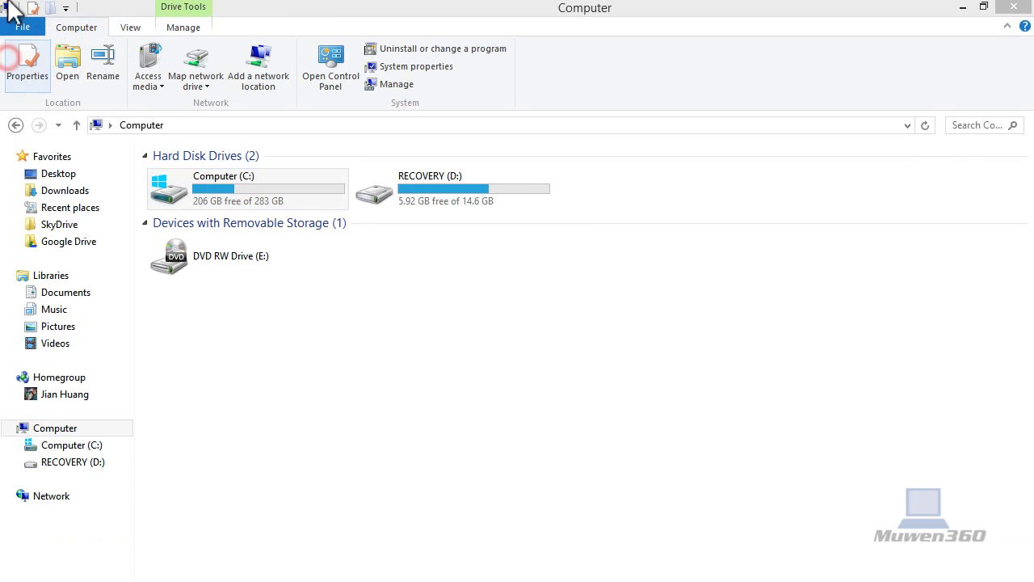
pyautogui.click(324, 11)
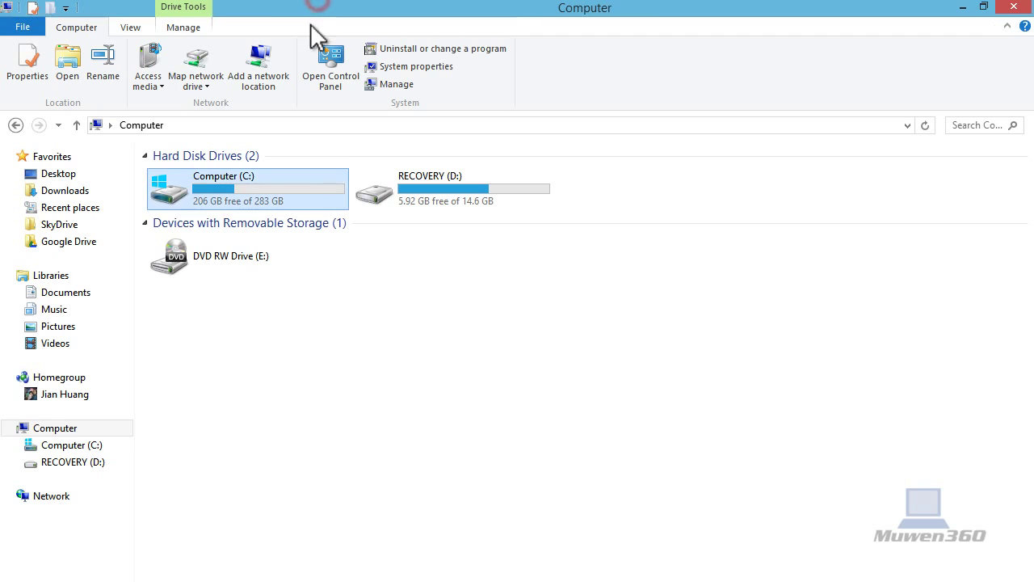
pyautogui.click(258, 253)
pyautogui.click(253, 178)
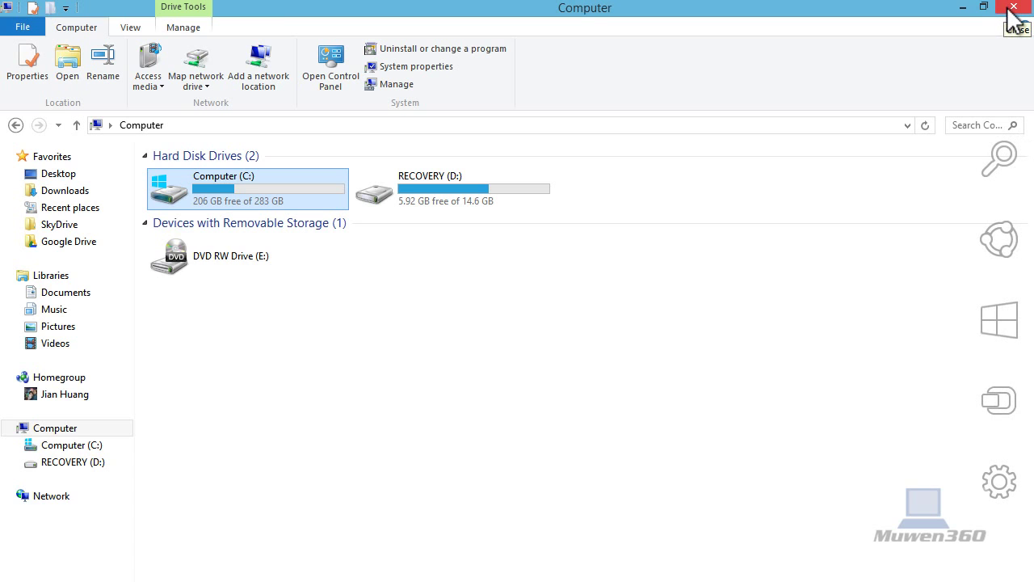